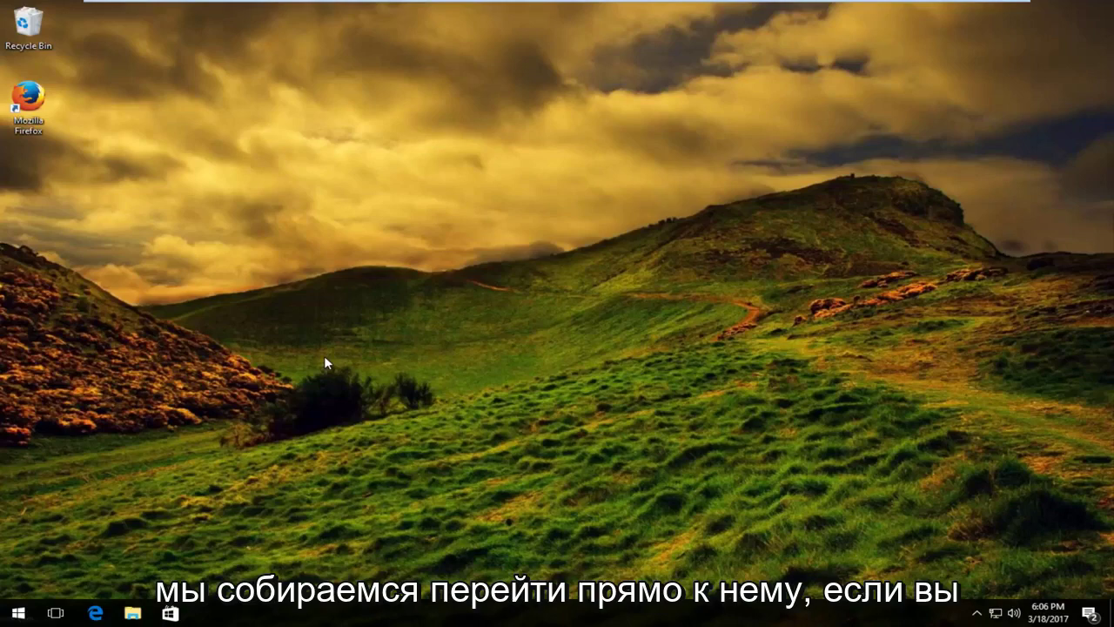
Search the Start menu for 'settings' and launch the Settings app from Best match.
left_click(25, 613)
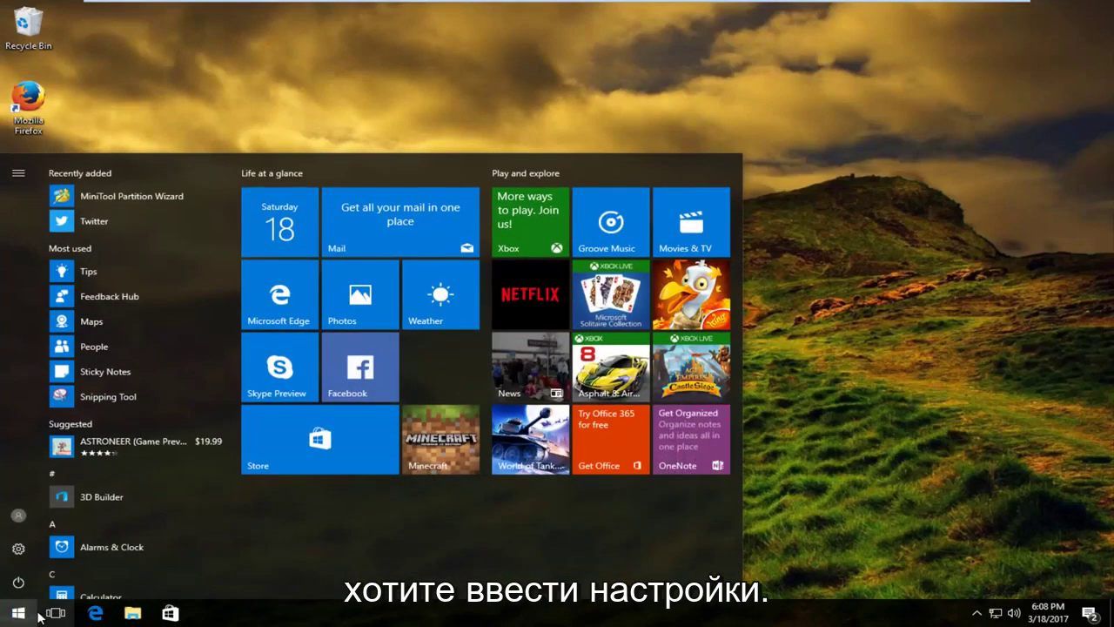
left_click(40, 616)
type("s")
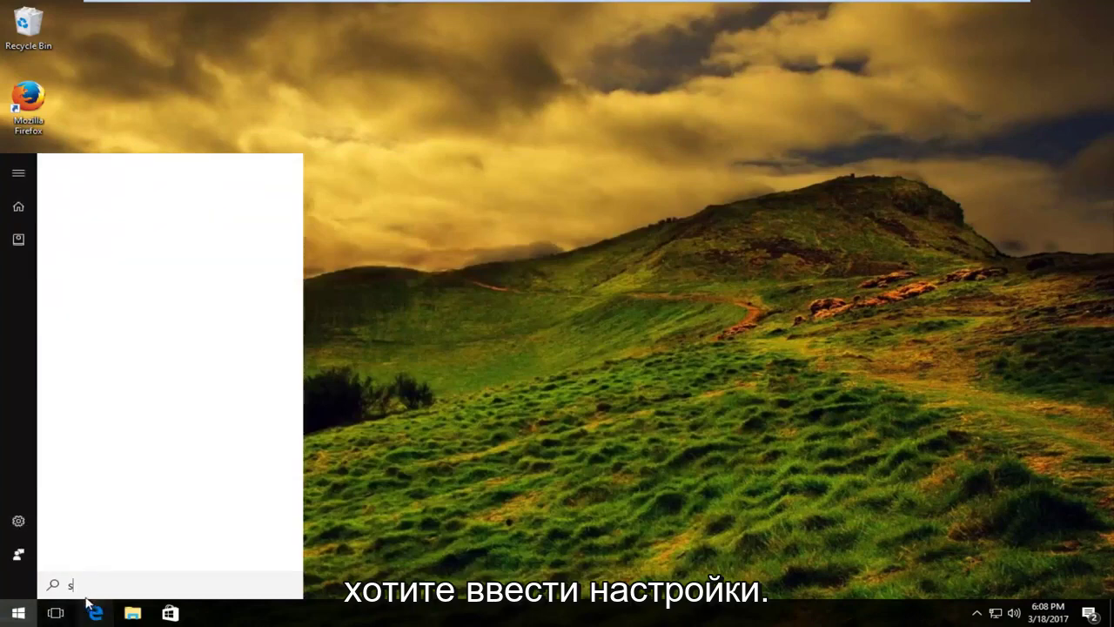
type("ettings")
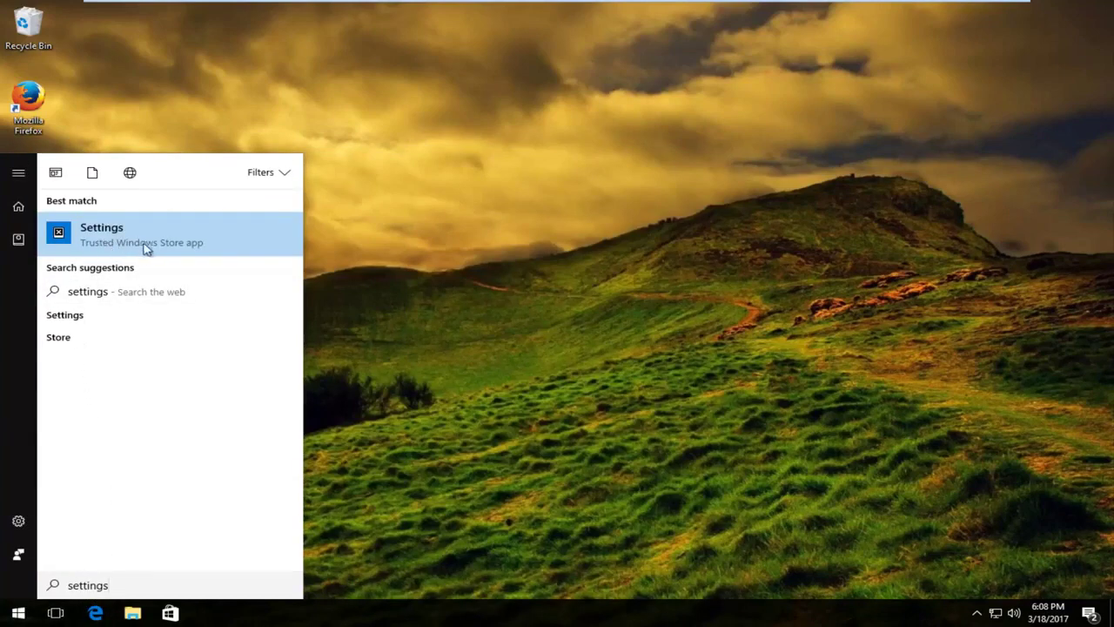
left_click(109, 237)
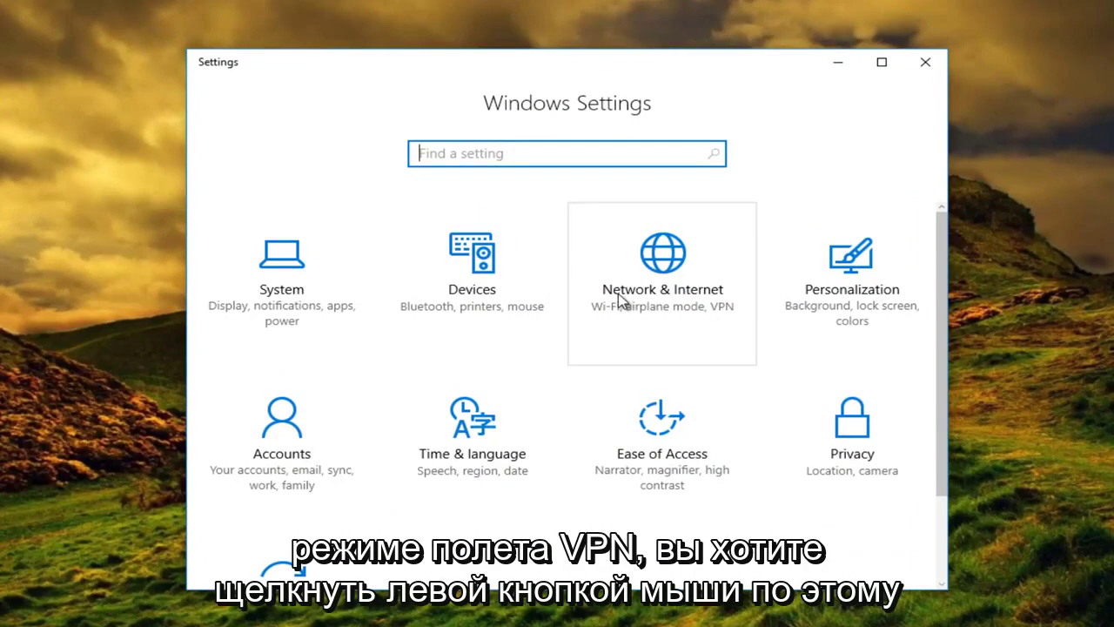
Go to Network & Internet and open the Network reset page from the Status page.
left_click(668, 275)
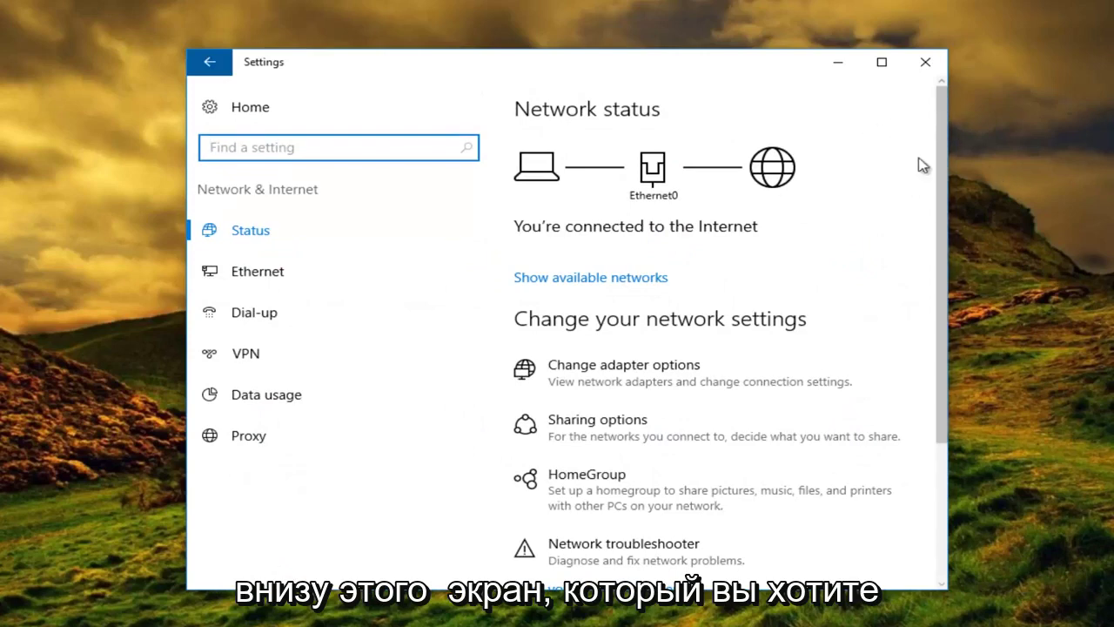
left_click_drag(940, 150, 940, 288)
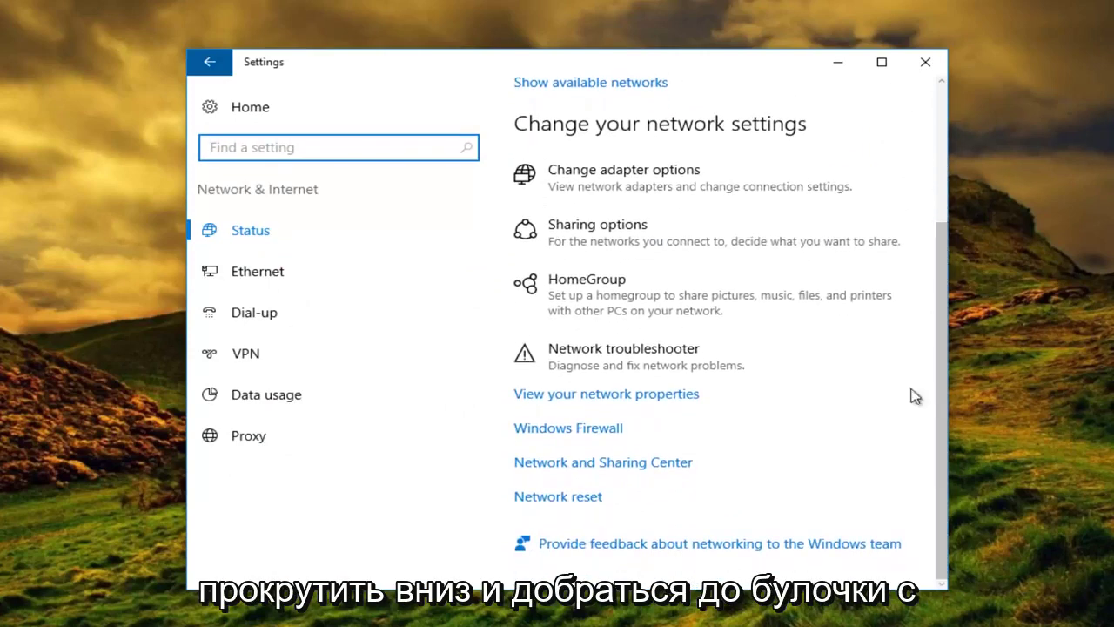
left_click(561, 498)
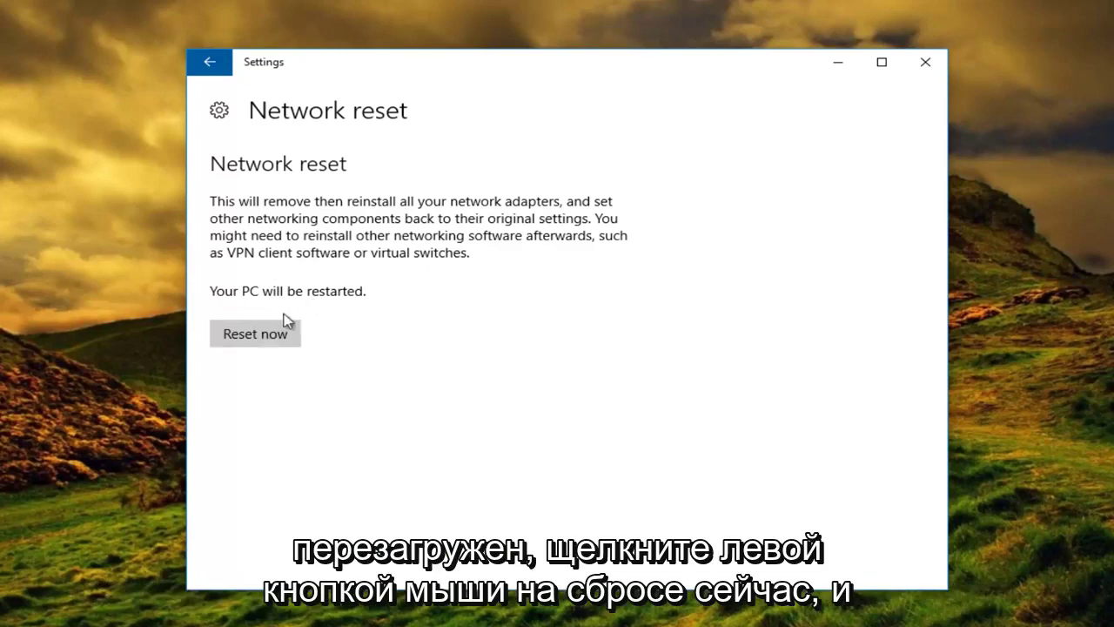
Run Reset now, confirm with Yes, and dismiss the sign-out notice.
left_click(259, 340)
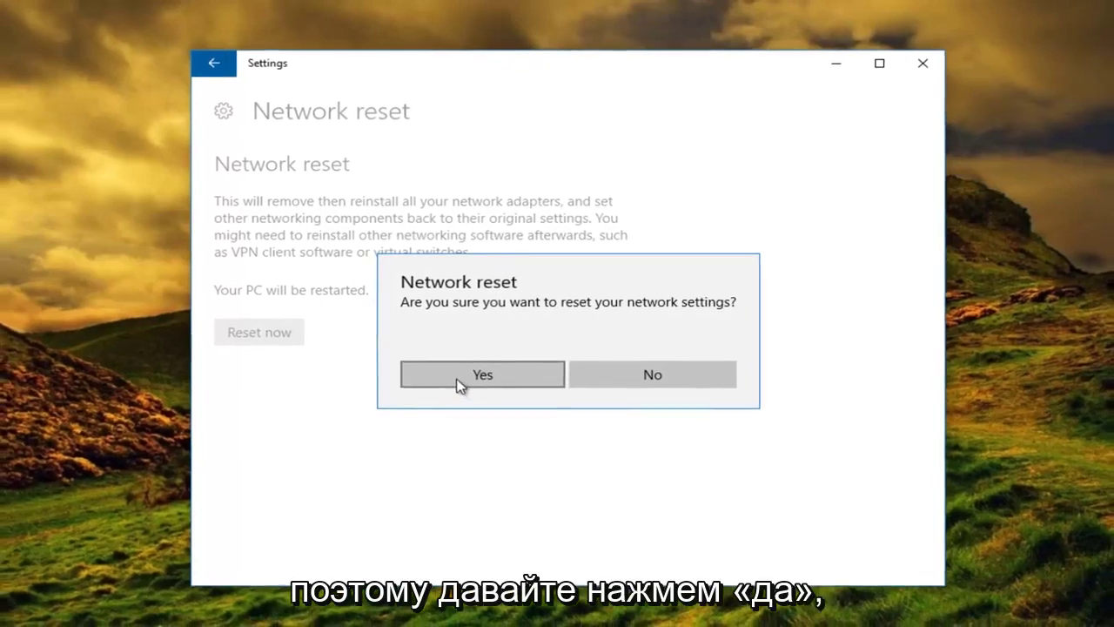
left_click(459, 378)
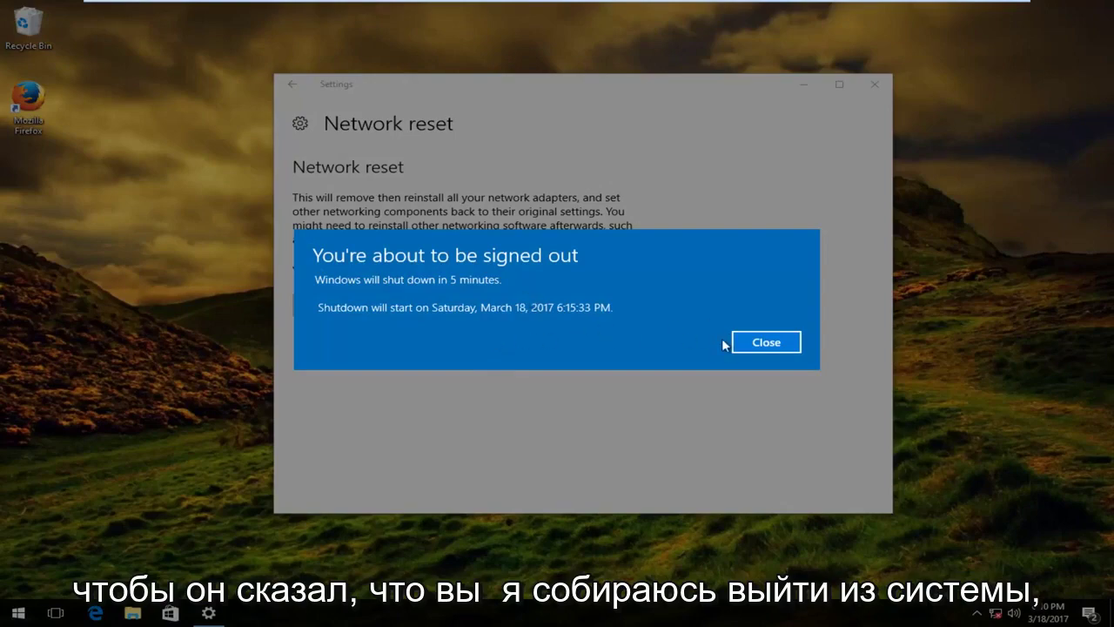
left_click(755, 342)
Close Settings and restart the PC from the Start menu power options.
left_click(874, 84)
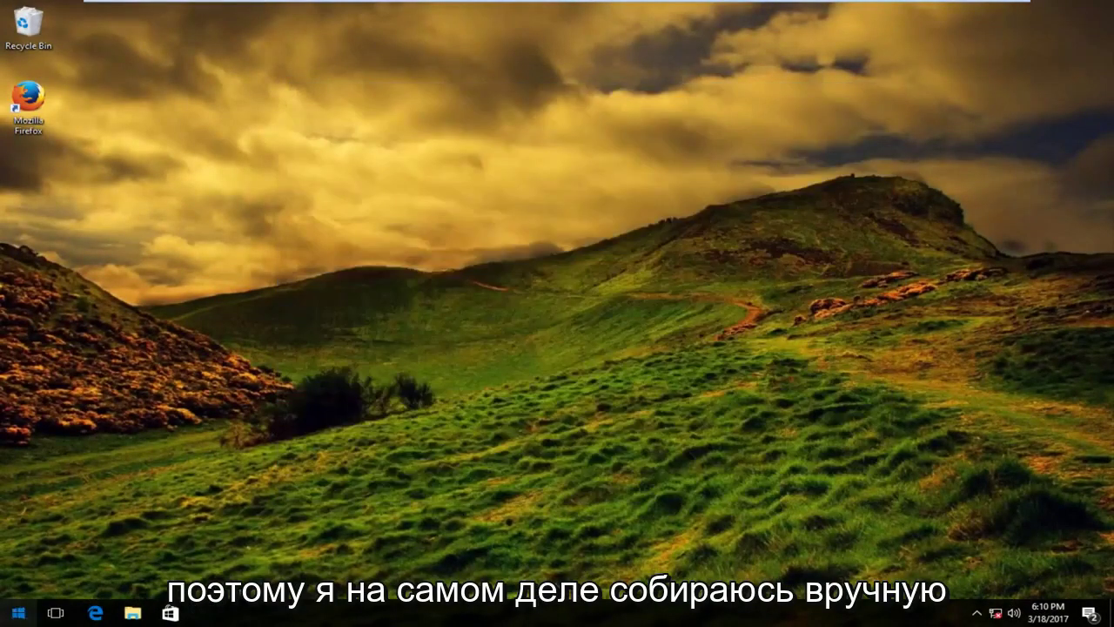
left_click(18, 613)
left_click(17, 581)
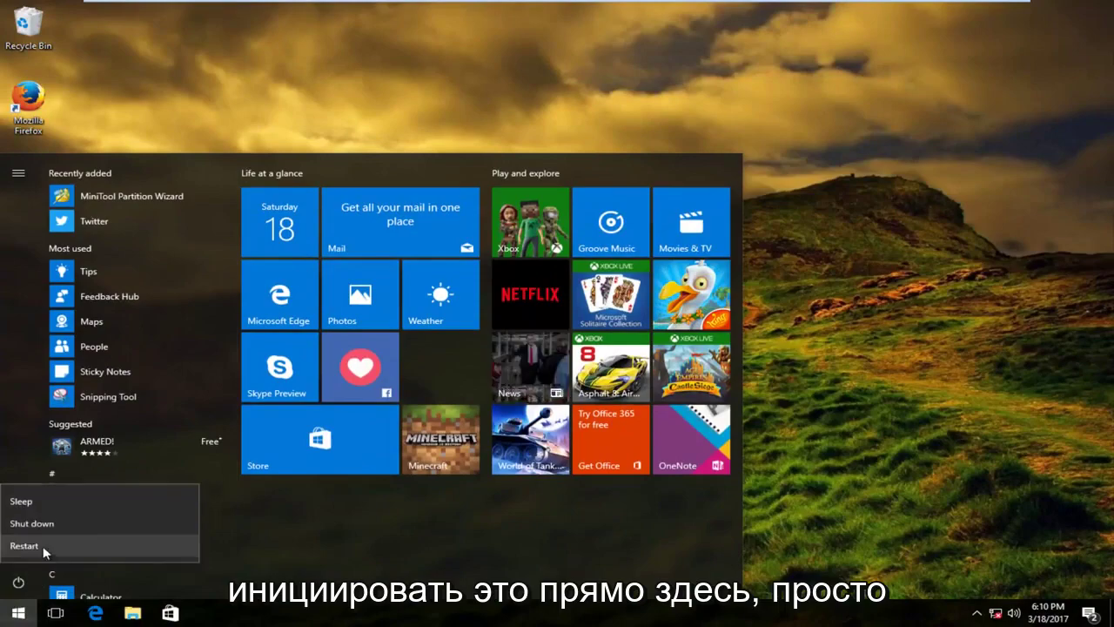
left_click(42, 544)
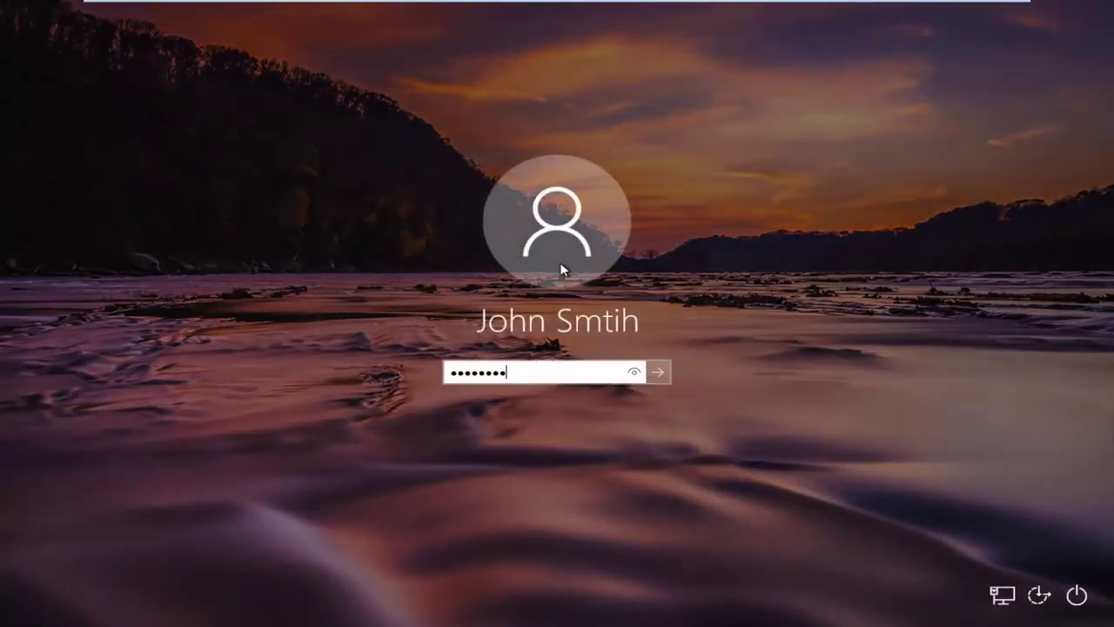
Submit the entered account password to sign back into Windows.
key("Return")
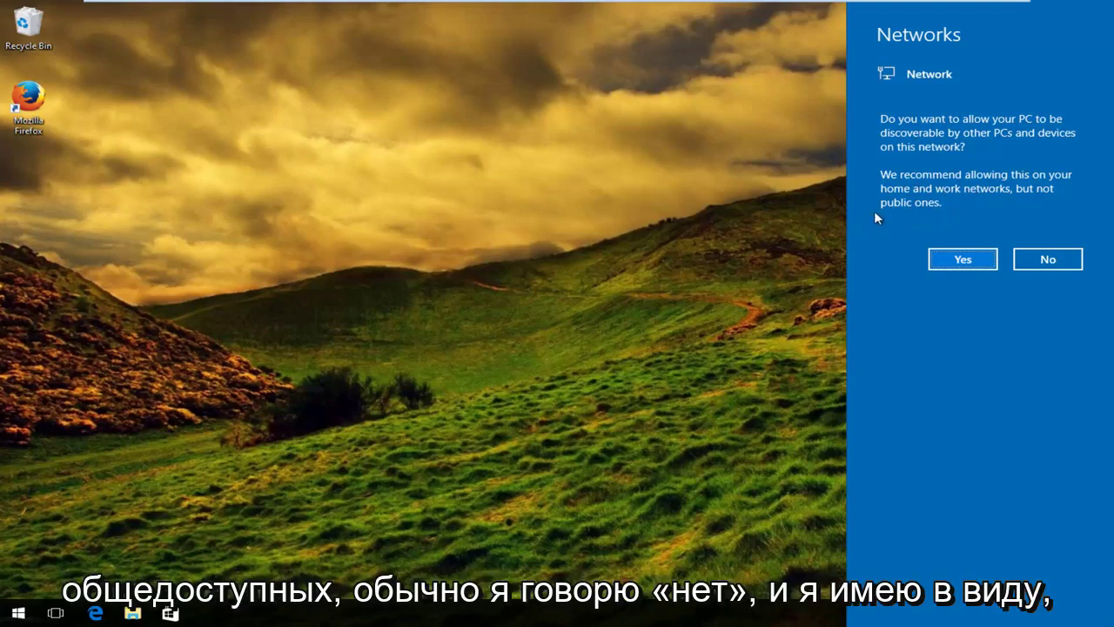
Answer No to the Networks prompt so the PC stays undiscoverable.
left_click(1028, 263)
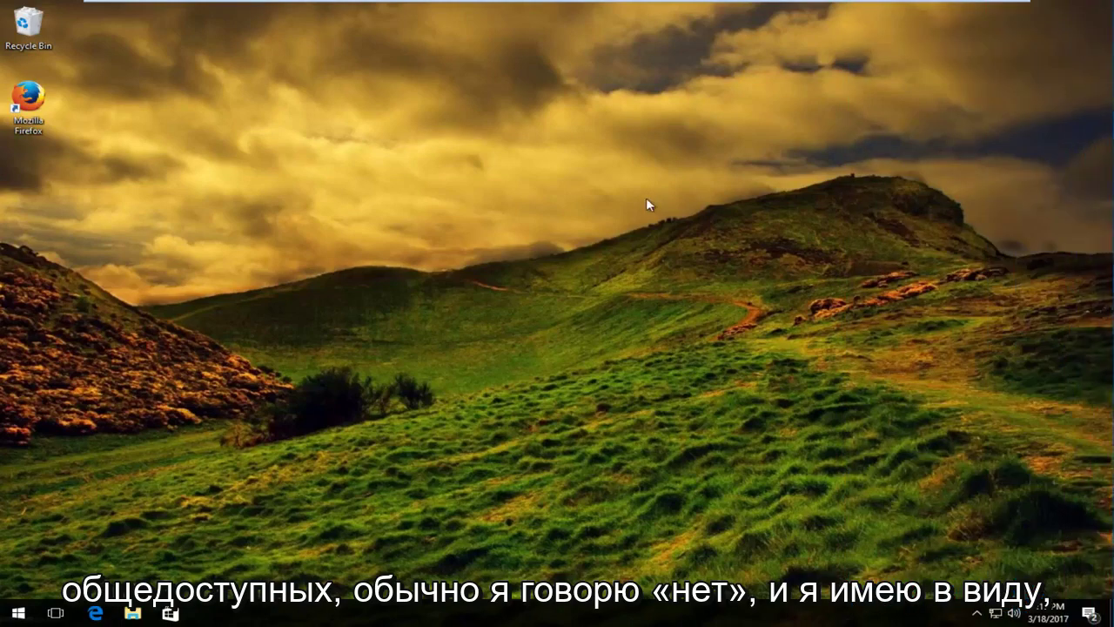